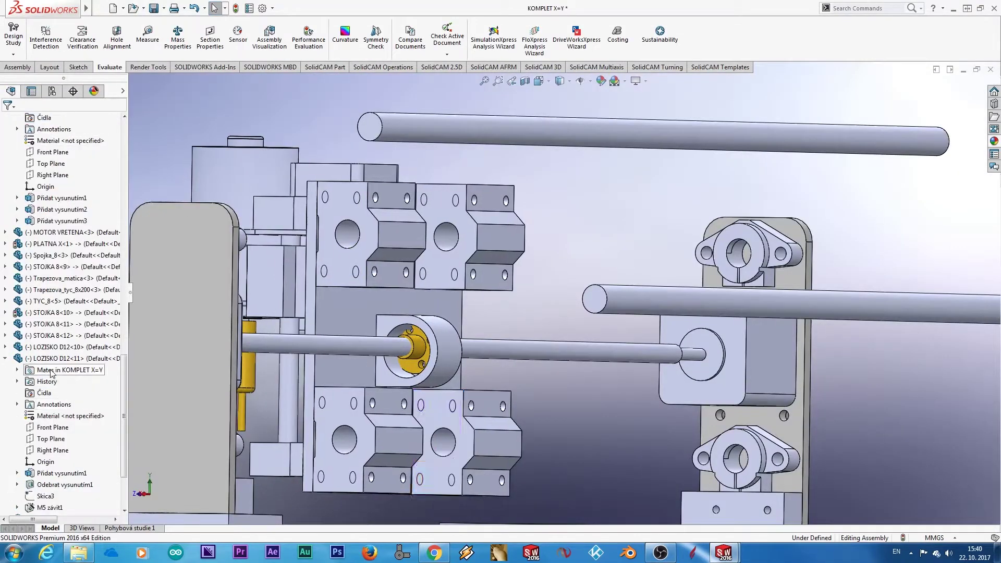
- Review the LOZISKO D12 bearing block's coincident mates against the plate
double_click(52, 370)
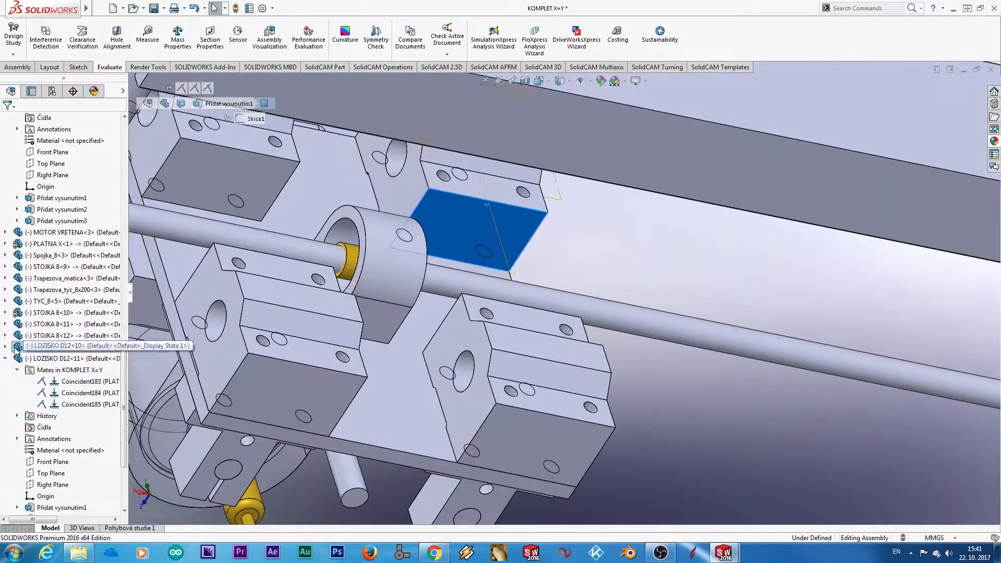
- Select the latest coincident mate before adding the 39.2 distance mate
click(65, 381)
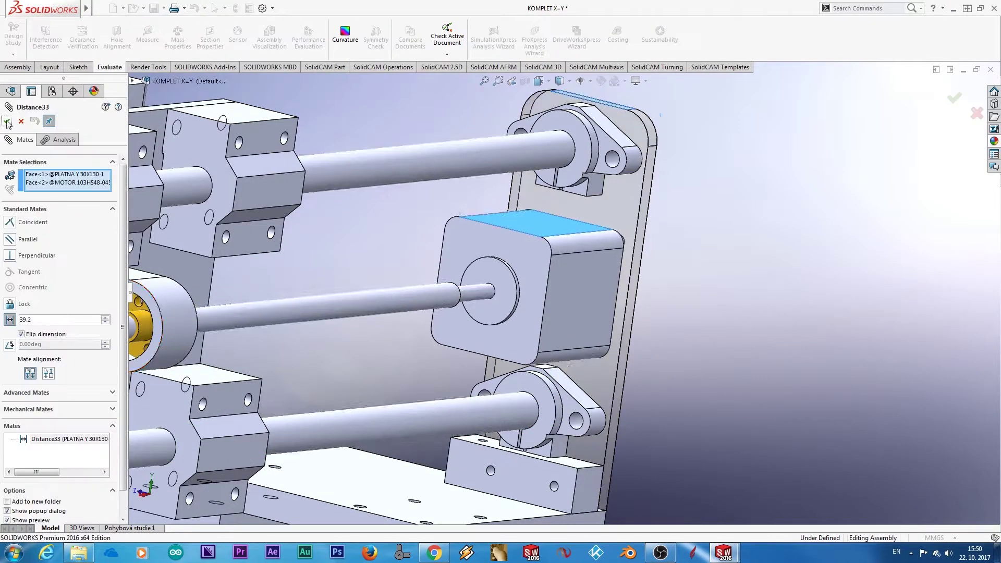
- Accept the 39.2 distance mate and view the motor's front face head-on
click(6, 121)
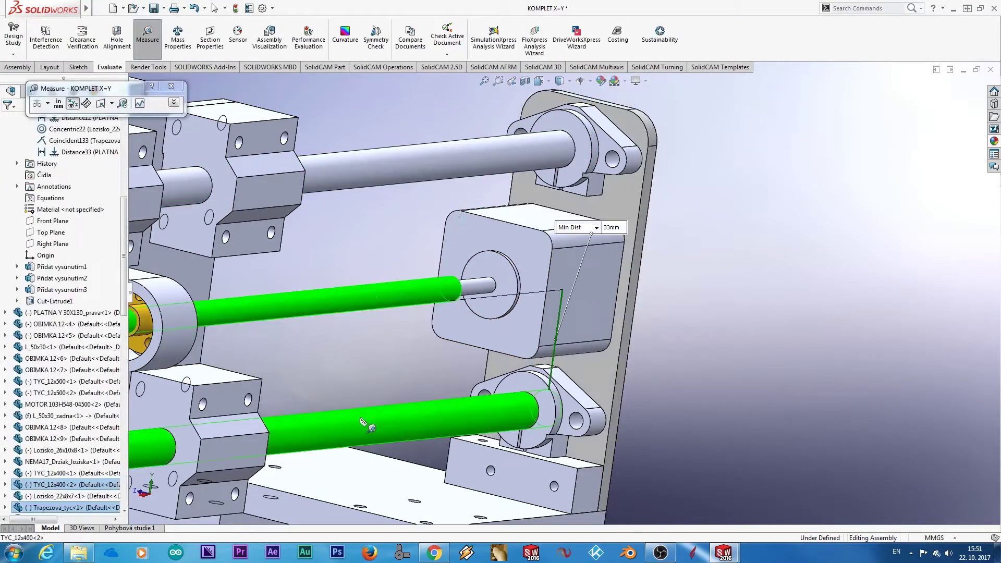
click(619, 313)
click(719, 261)
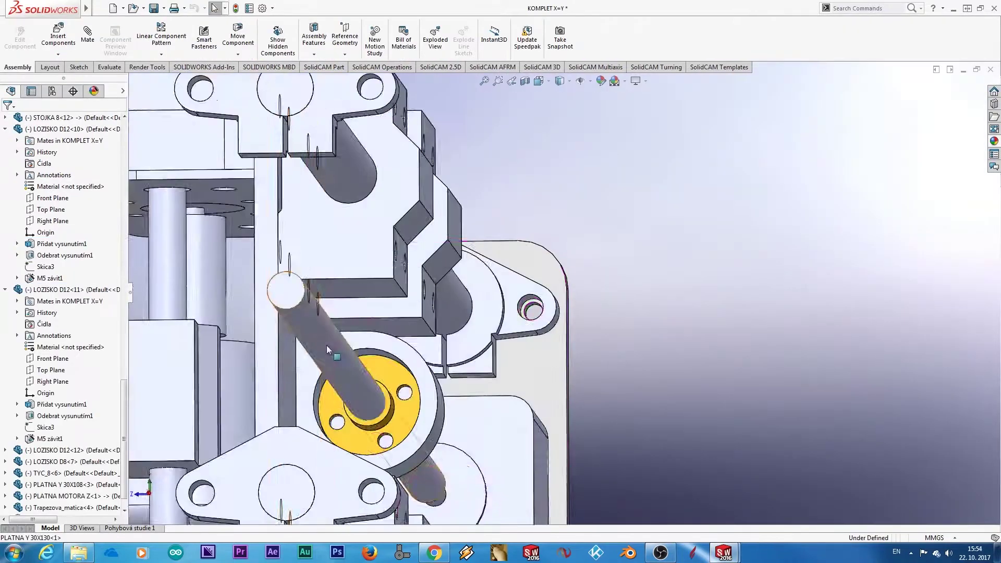
- Select the trapezoidal lead screw and rotate the view toward the NEMA17 bearing holder
click(326, 345)
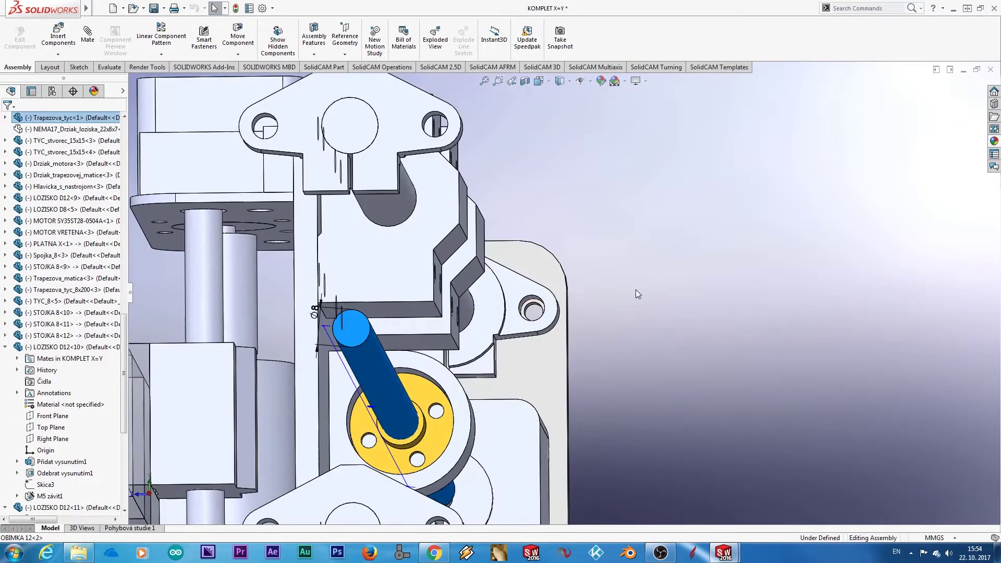
middle_drag(594, 273, 417, 344)
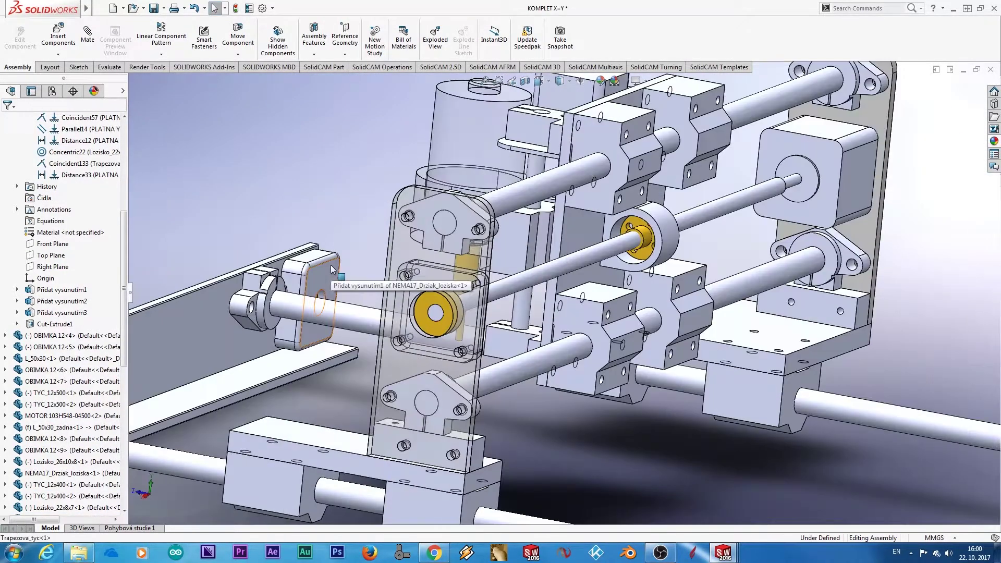
- Inspect the rebuild error on the PLATNA Y 30X130 plate's Sketch2 and leave the sketch
click(509, 313)
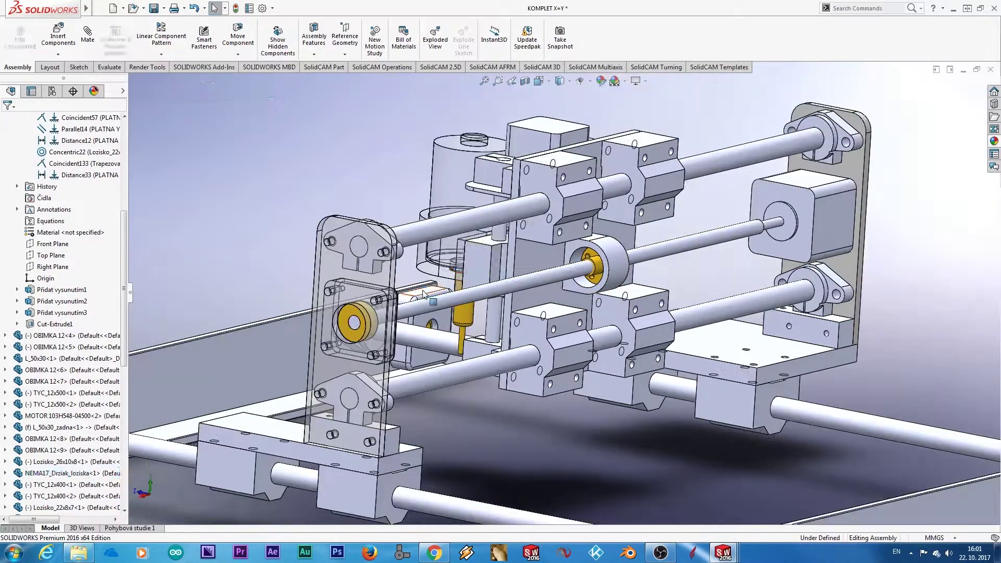
click(69, 36)
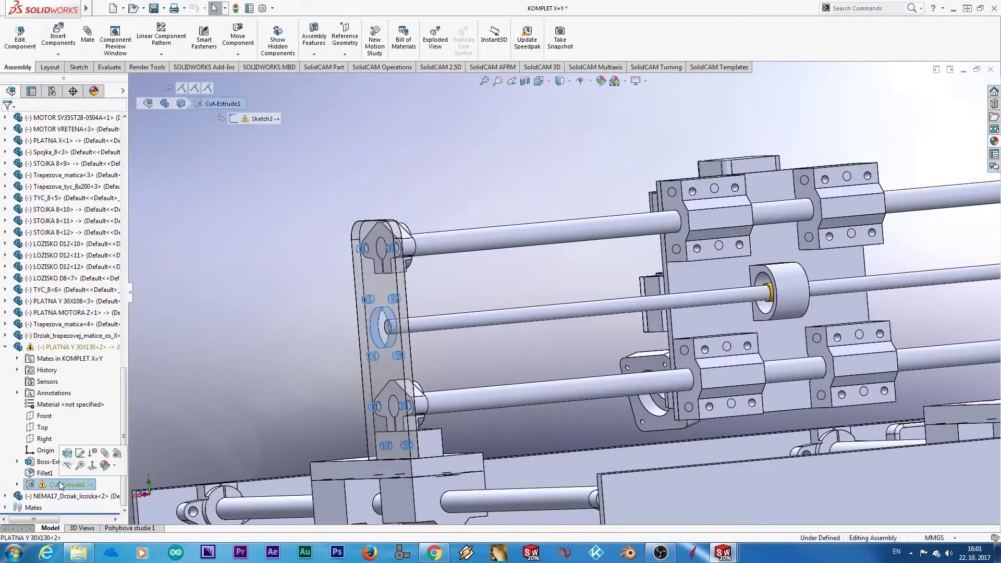
click(80, 454)
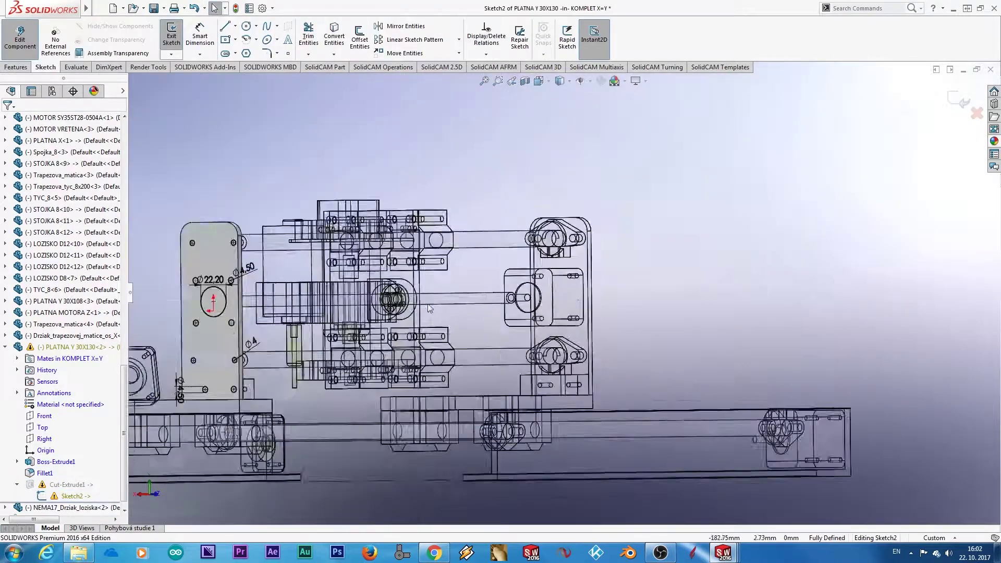
click(172, 36)
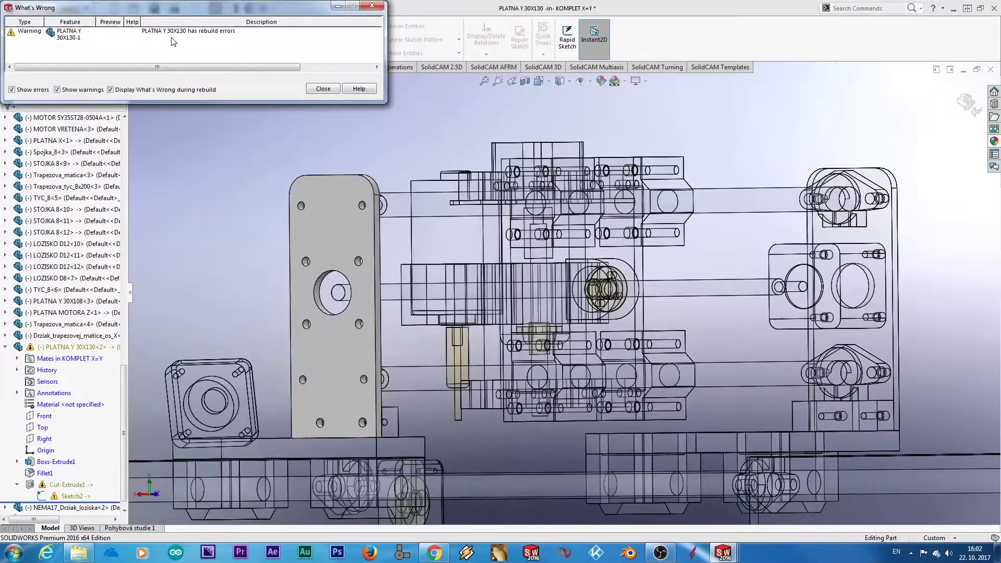
click(324, 83)
click(63, 117)
key(ctrl+z)
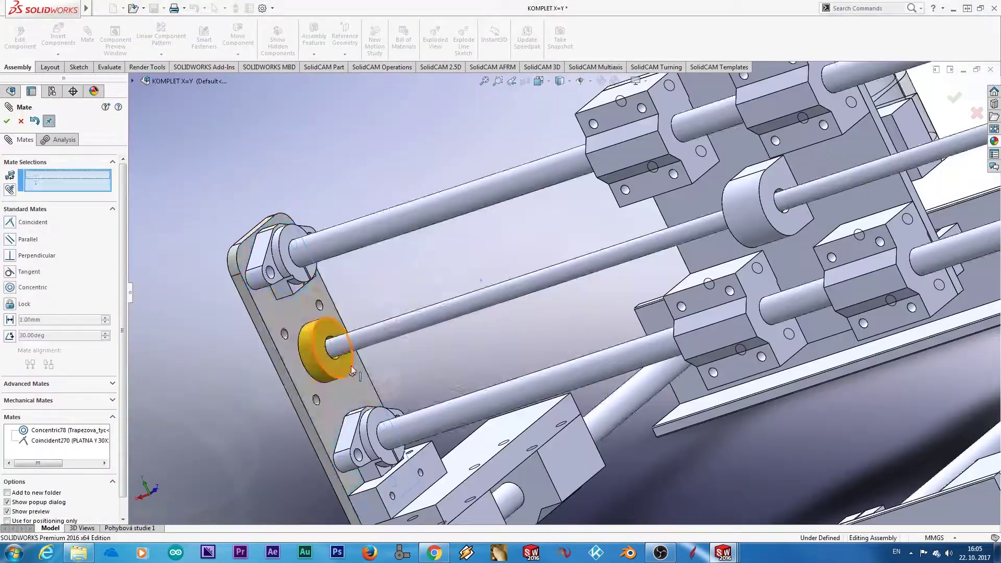
- Mate the lead screw concentric with its hole and save the holder copy as Krytka_loziska_22
click(352, 365)
middle_drag(447, 273, 423, 365)
scroll(422, 417, up, 5)
click(422, 430)
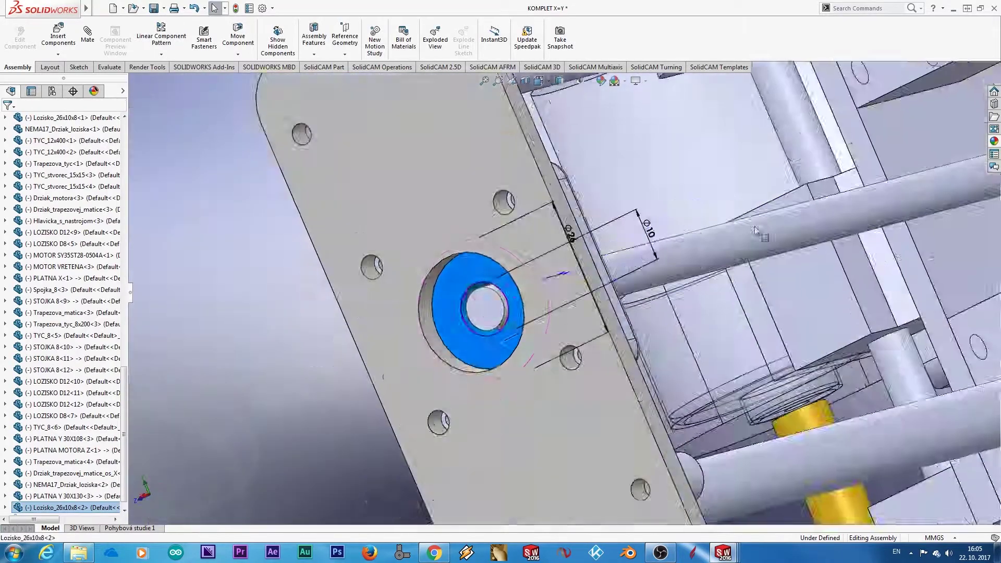
scroll(404, 331, down, 5)
scroll(411, 326, down, 3)
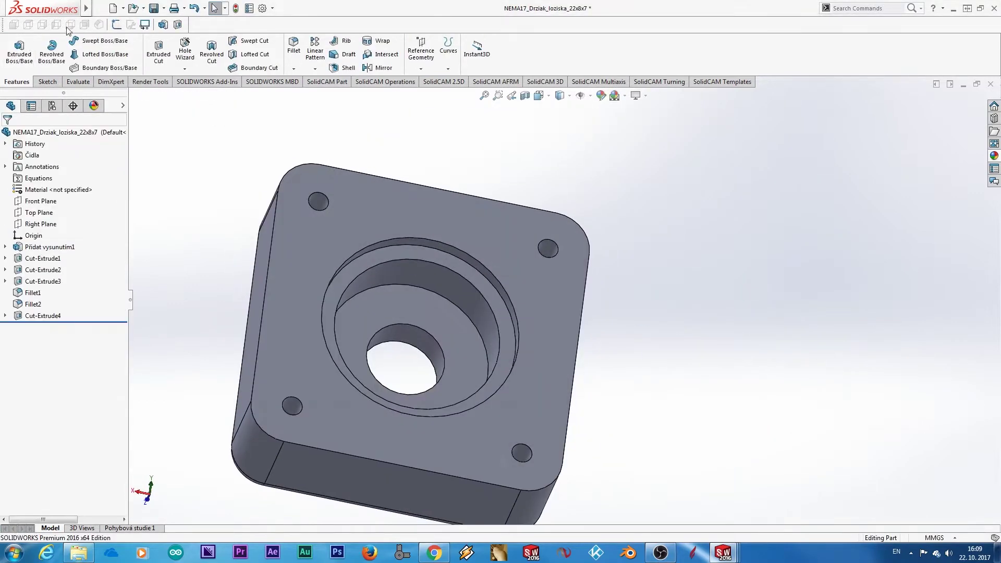
click(721, 401)
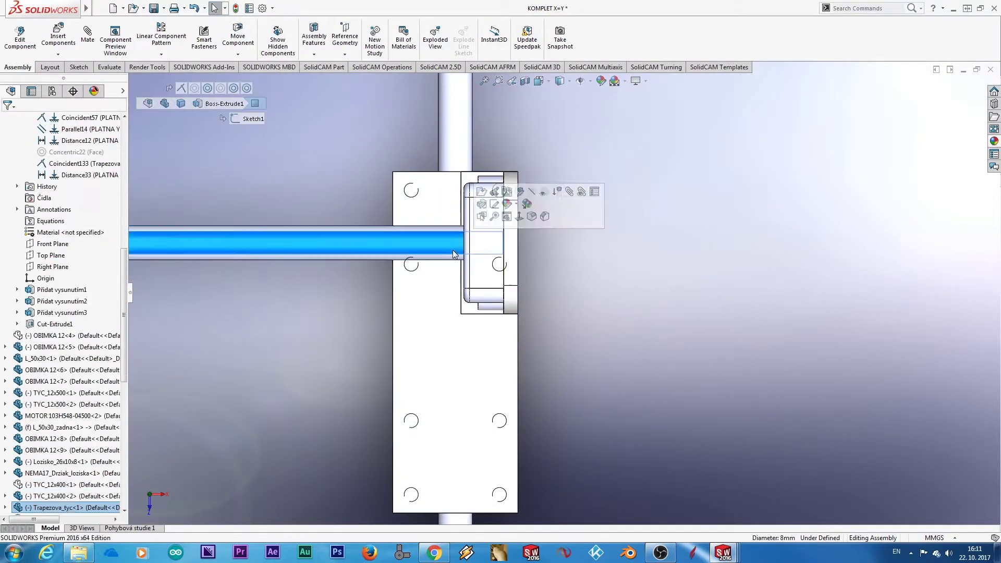
- Hide the Lozisko_22x8x7 bearing and start editing the PLATNA X=Y plate in context
click(469, 249)
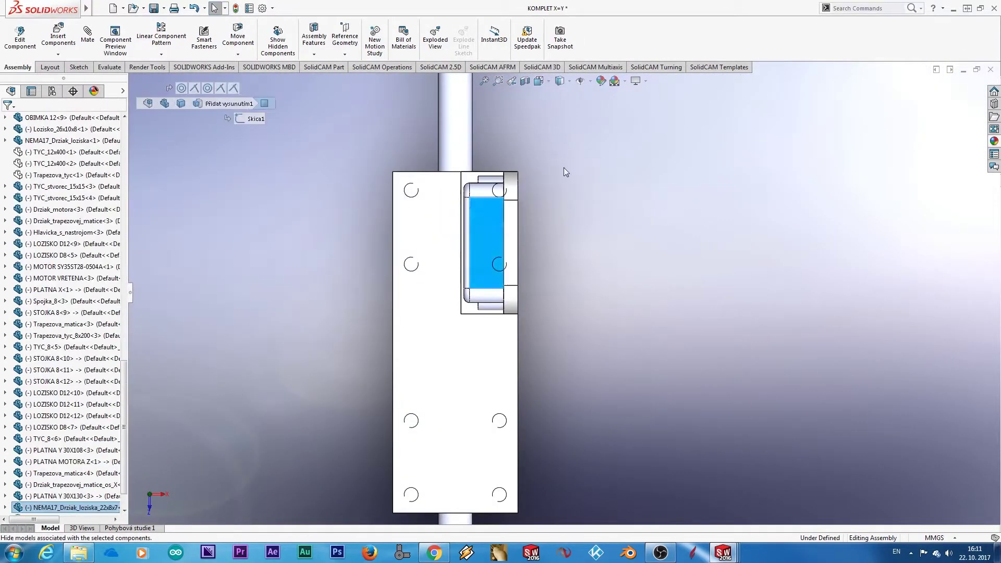
key(Tab)
key(ctrl+1)
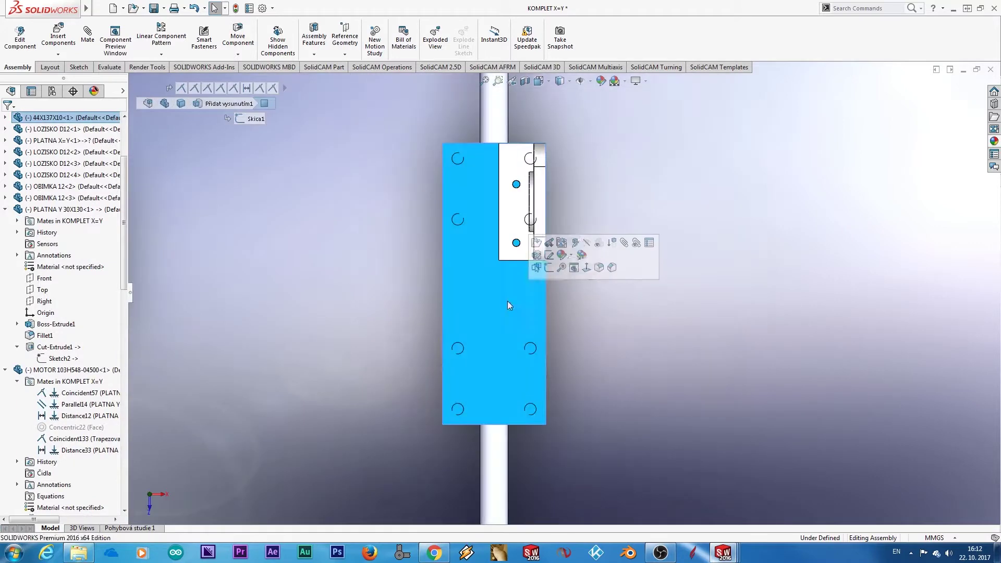
click(425, 223)
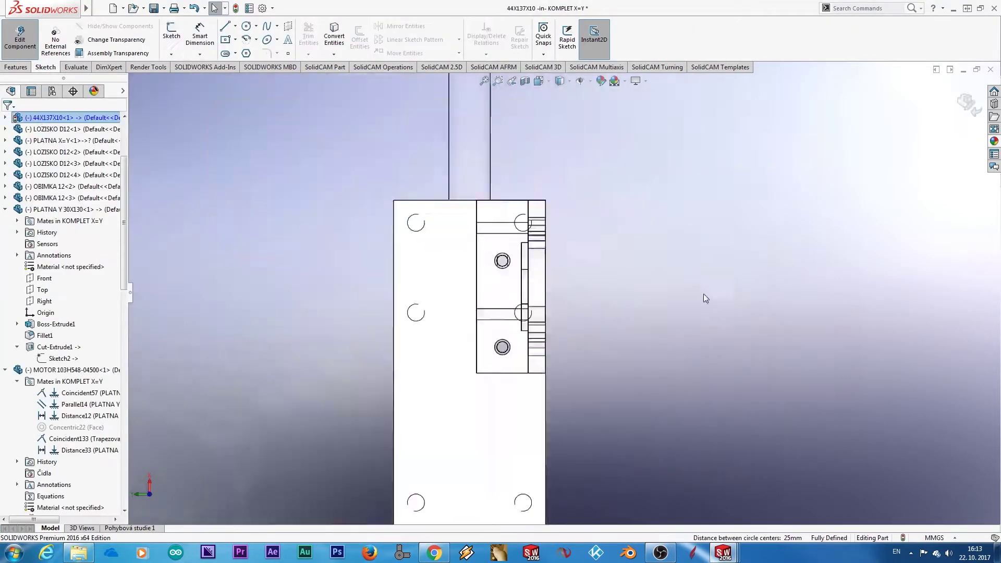
mouse_move(703, 293)
middle_down()
mouse_move(505, 336)
mouse_move(532, 334)
middle_up()
scroll(532, 334, down, 5)
click(532, 333)
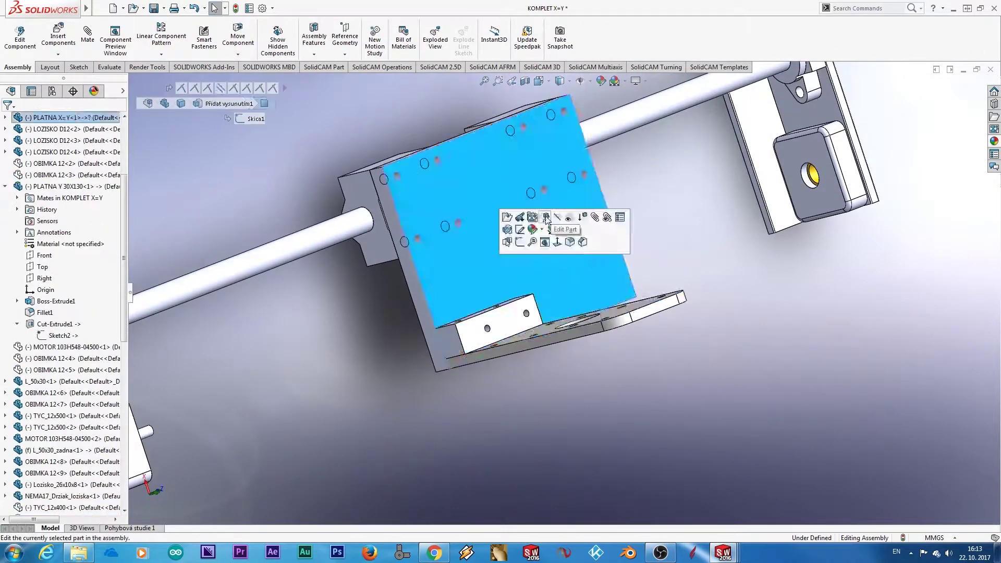
click(546, 218)
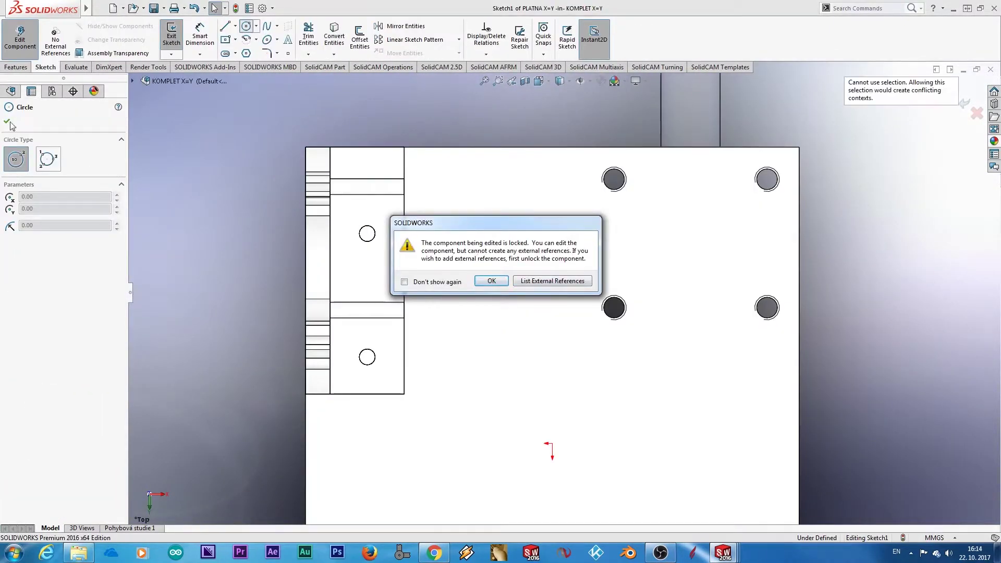
click(552, 281)
key(Escape)
- Check the plate extrude's broken external references
right_click(538, 102)
middle_drag(538, 102, 630, 317)
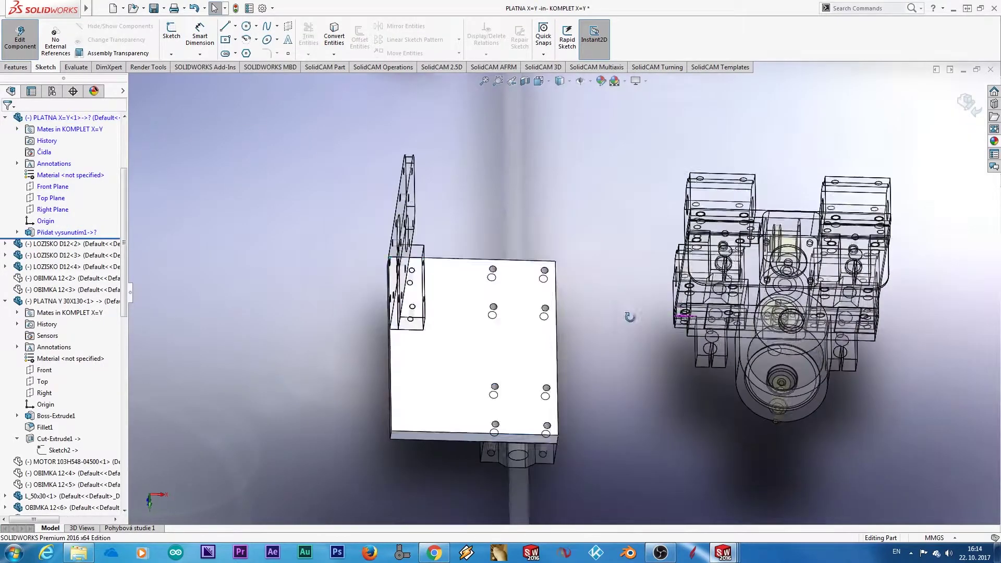
right_click(467, 365)
click(509, 395)
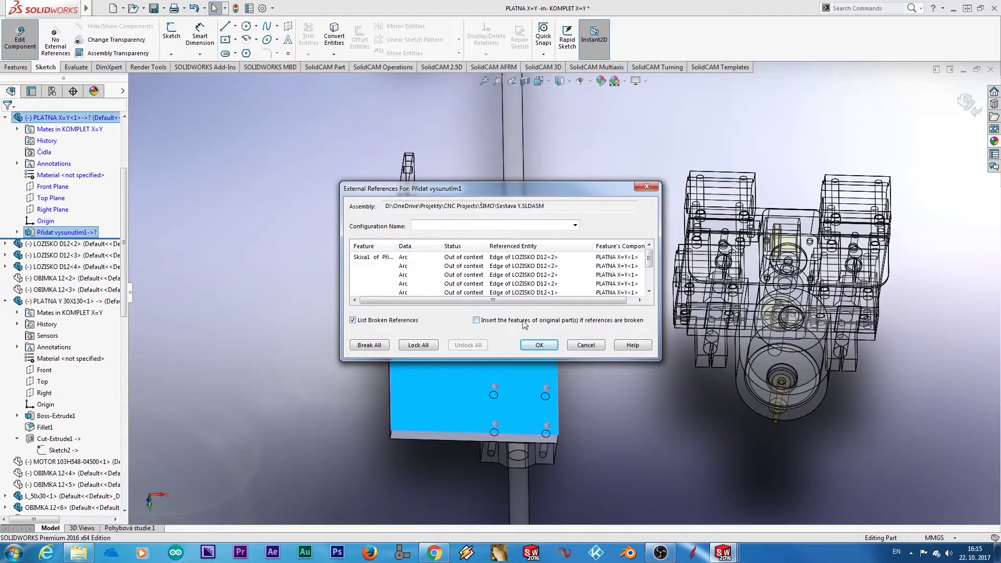
key(Escape)
- Draw Ø4.50 holes in Sketch2, dimensioned 12.50 and 17.50, and cut them through
click(492, 286)
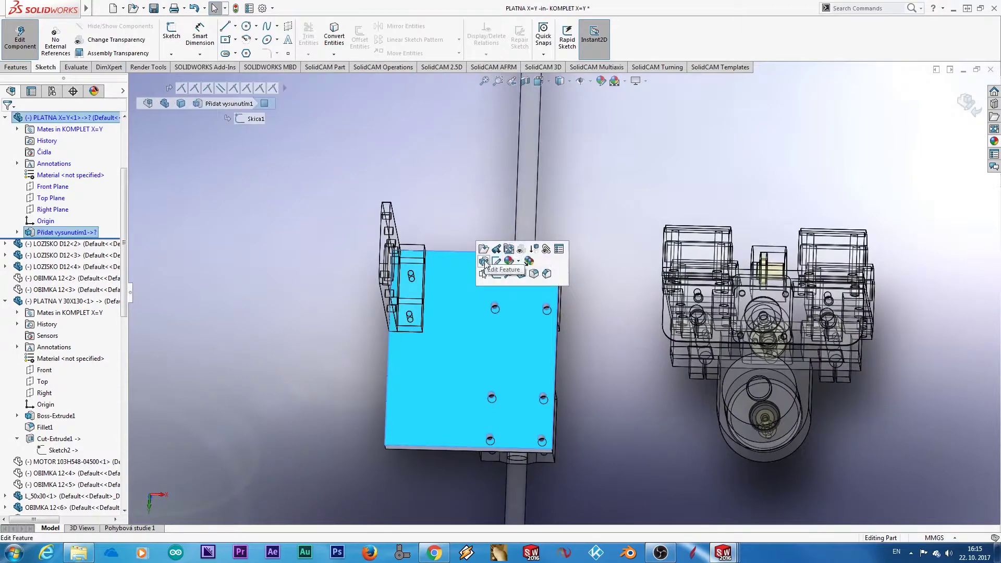
click(493, 266)
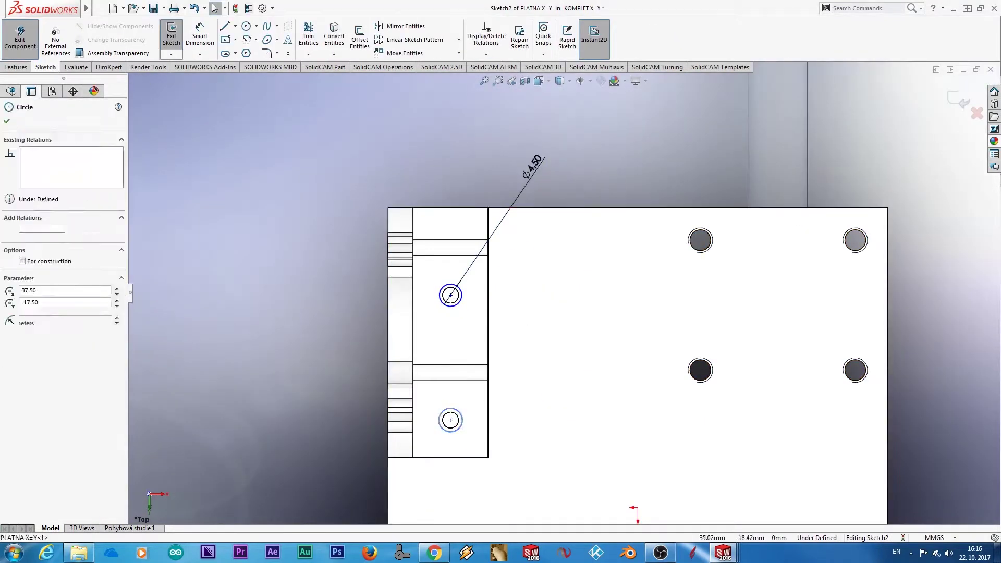
key(Escape)
scroll(490, 360, down, 2)
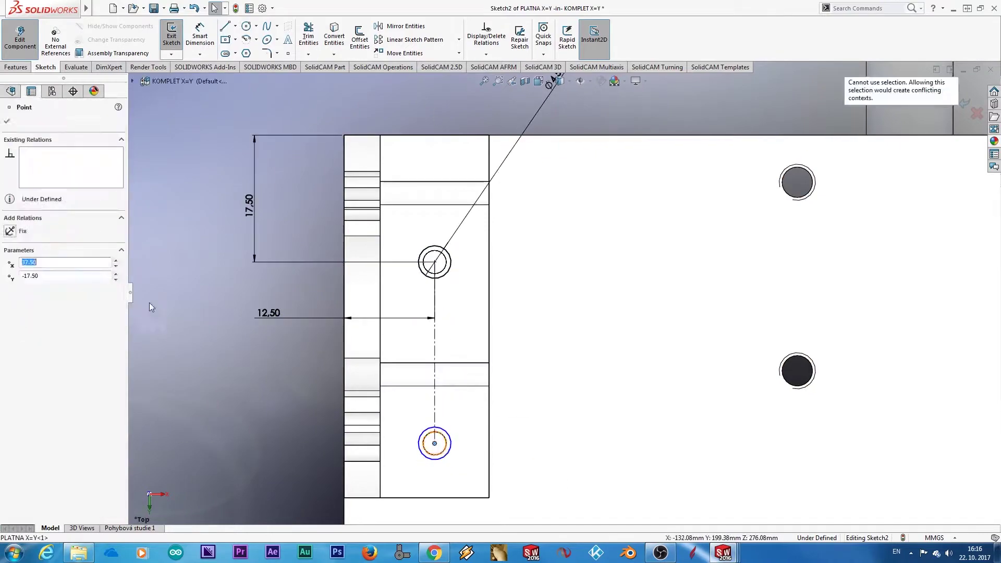
click(7, 121)
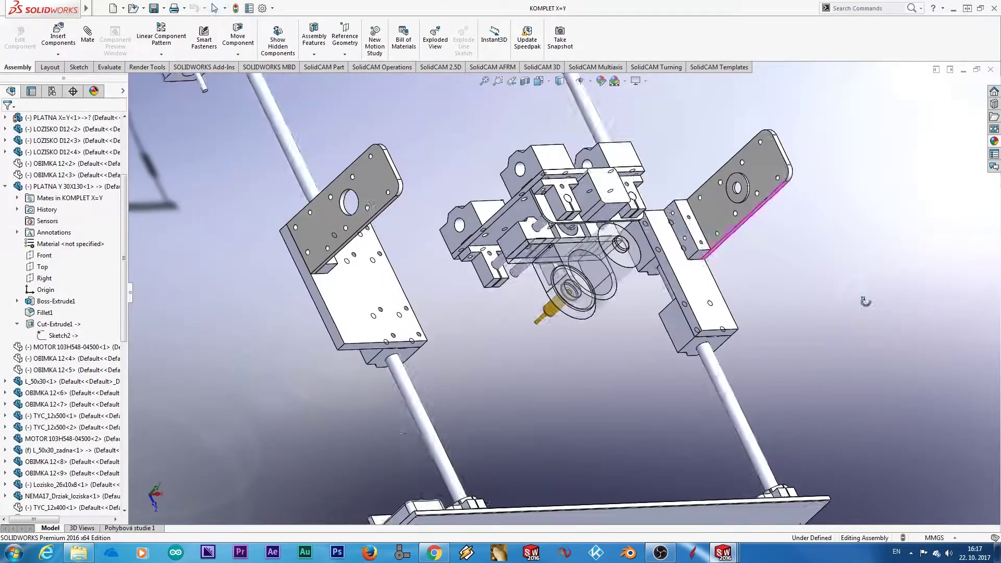
- Select the OBIMKA 12<2> clamp, orbit to a front isometric view, and edit its Skica1
click(73, 175)
ctrl+click(73, 163)
ctrl+click(41, 175)
key(f)
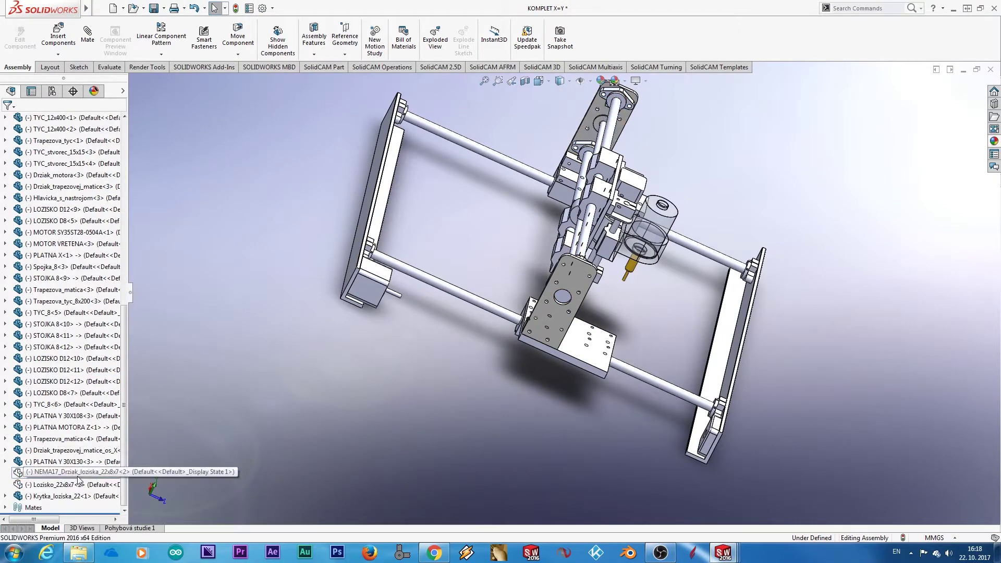
middle_drag(522, 415, 541, 171)
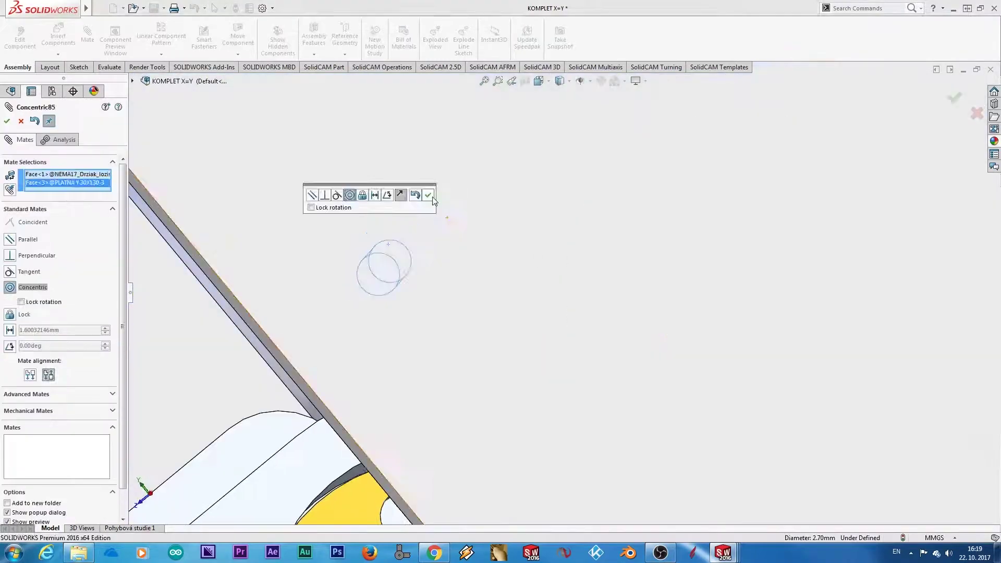
click(428, 195)
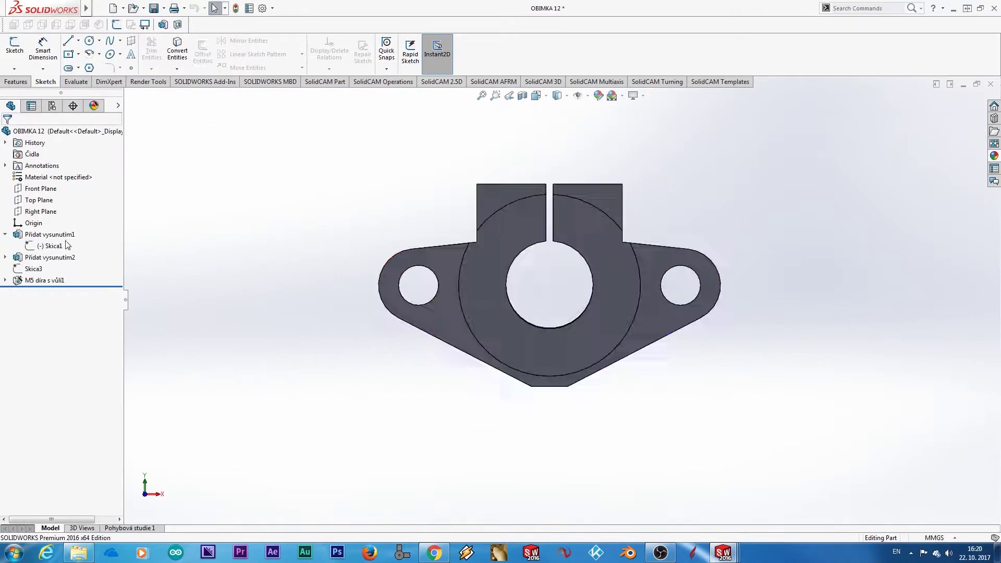
click(15, 47)
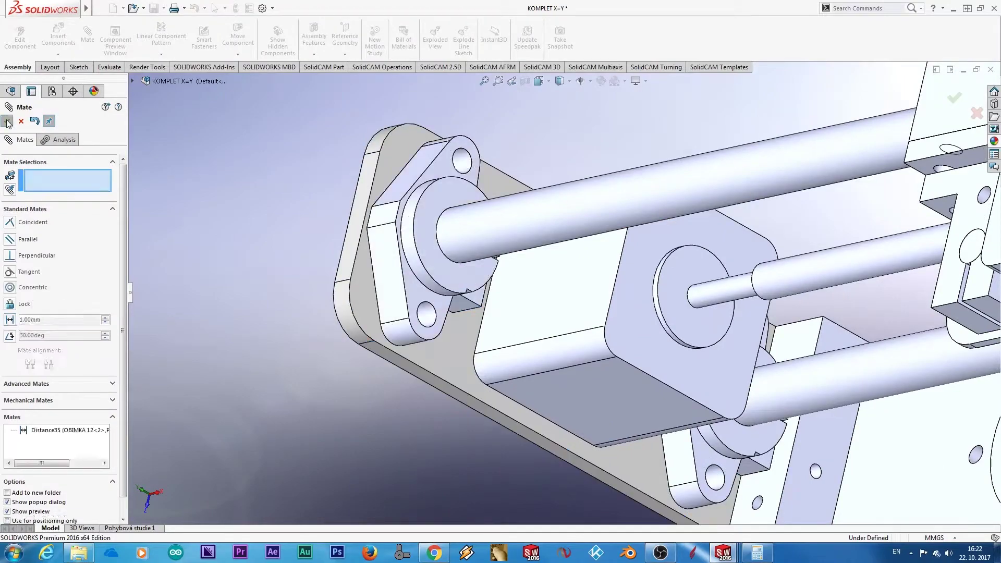
- Confirm the Distance35 mate and open the 44X137X10 plate's Sketch1 for editing
click(7, 121)
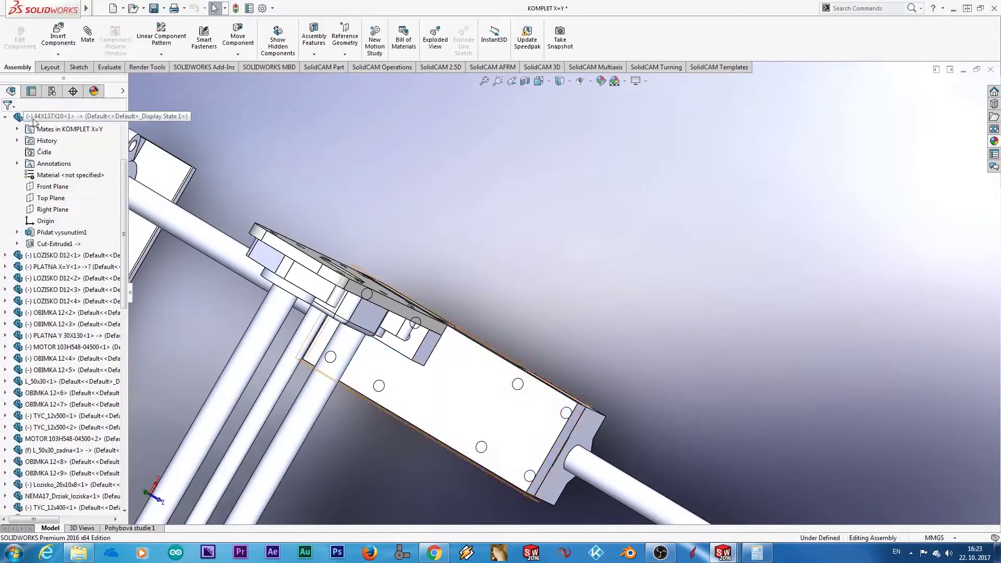
click(323, 88)
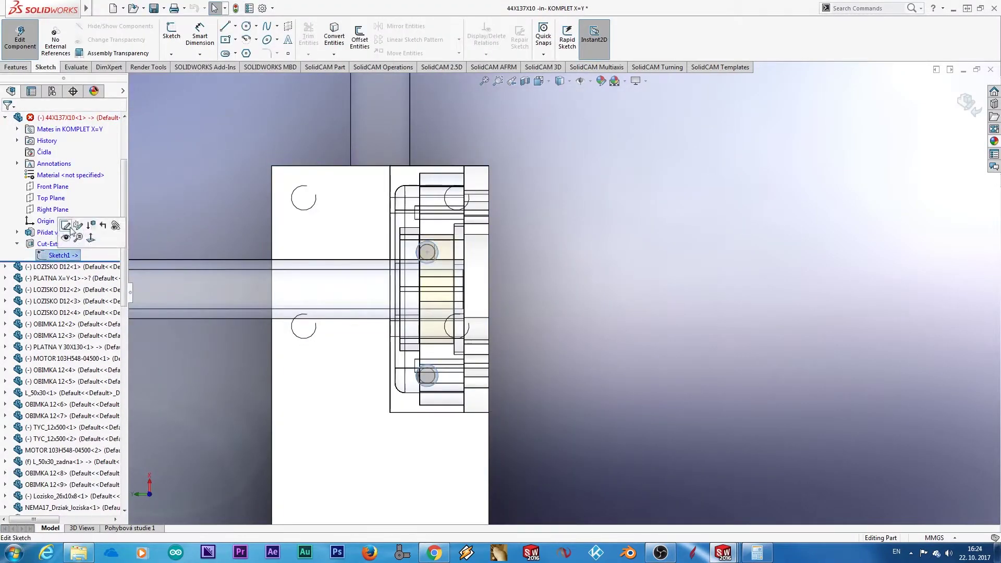